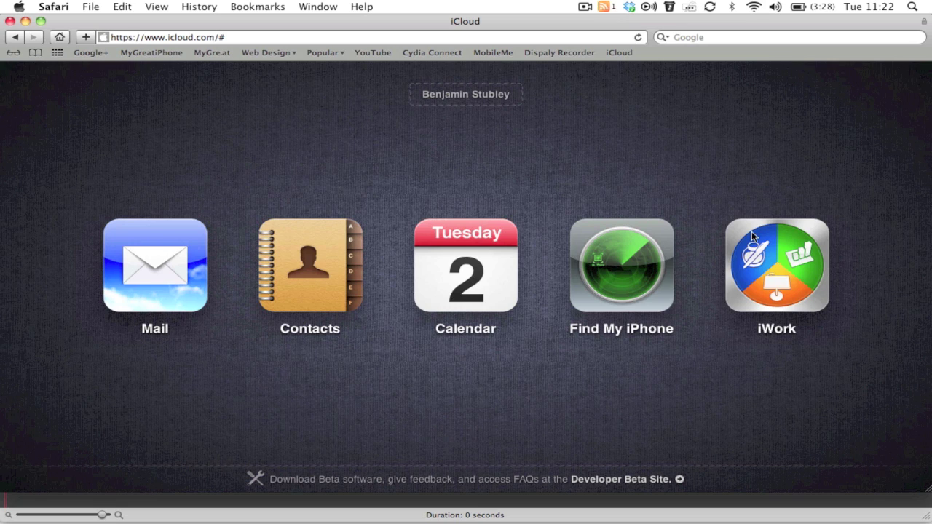
click(786, 254)
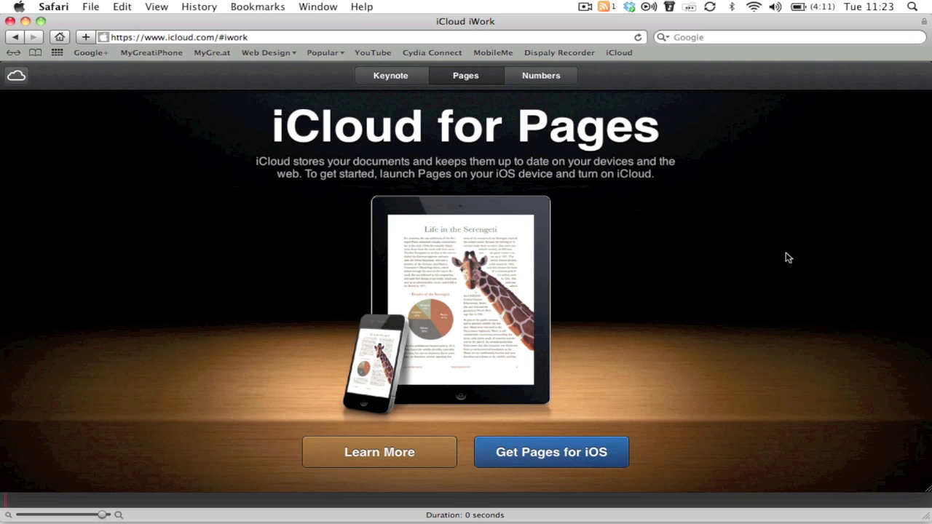
click(554, 84)
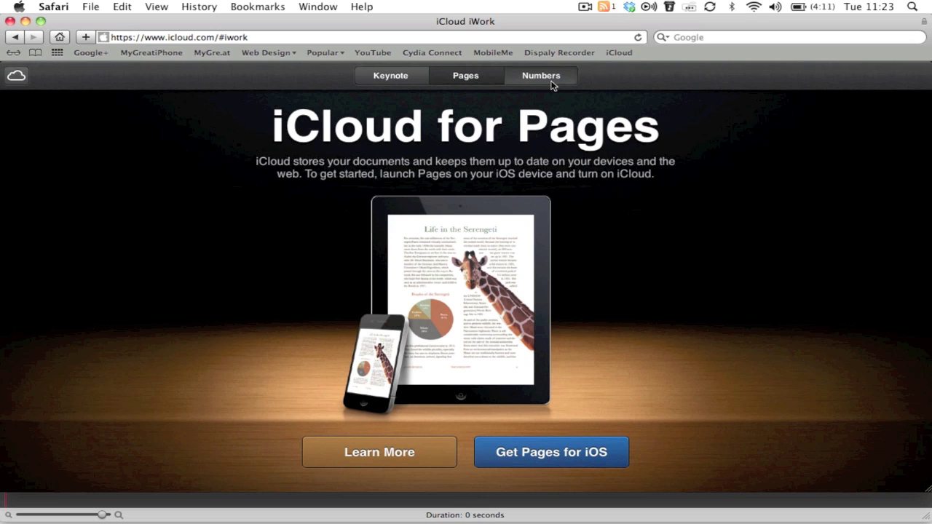
click(397, 81)
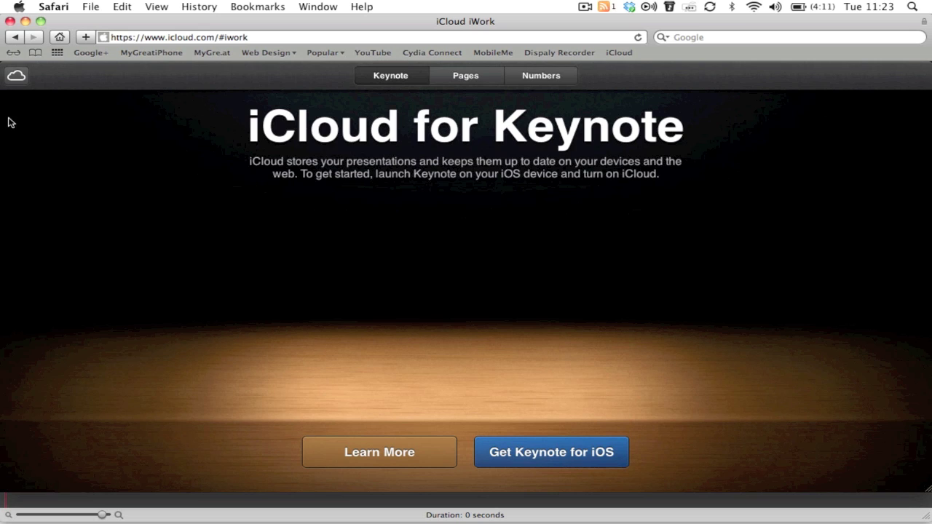
click(17, 77)
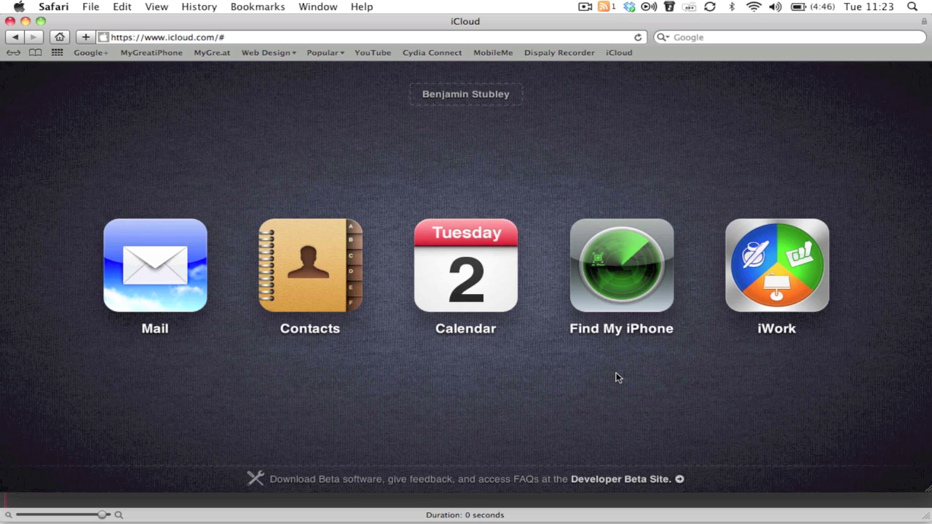
click(632, 274)
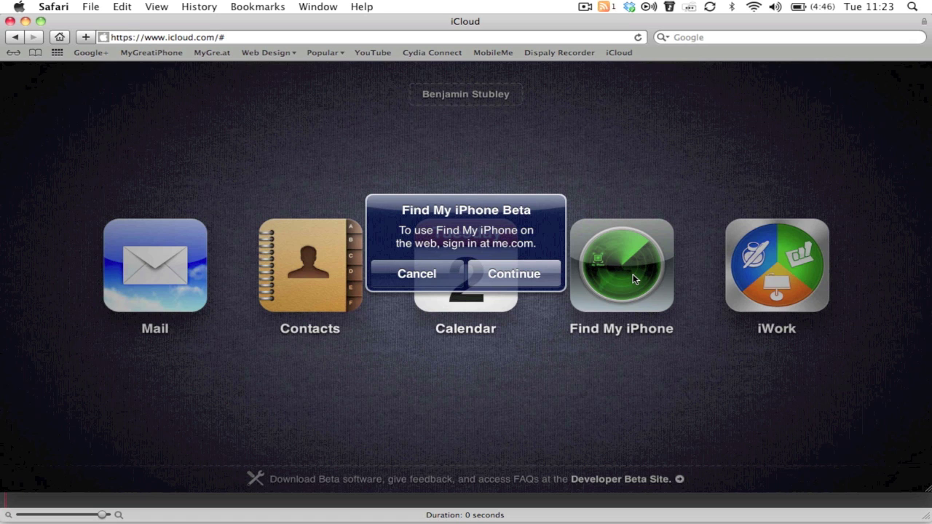
click(418, 273)
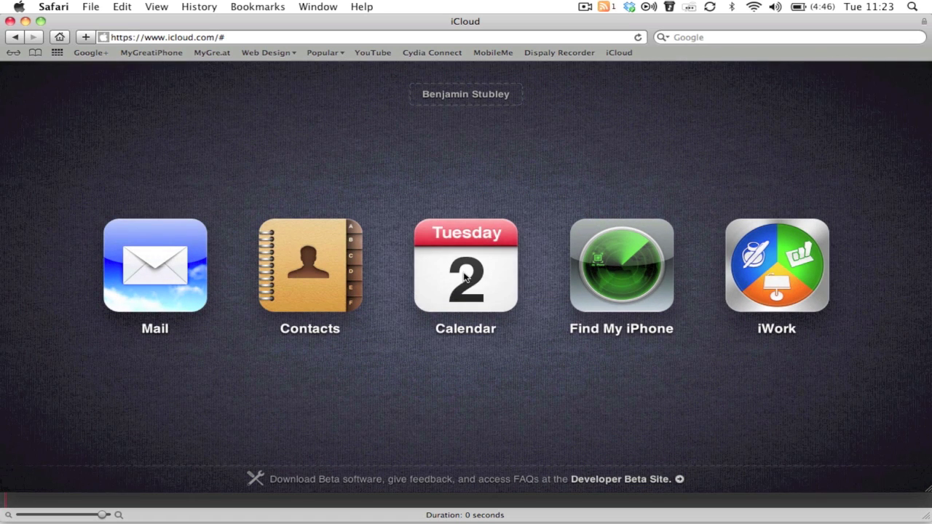
Step: Open Calendar and switch between the Month, Week and Day views of August 2011
click(464, 276)
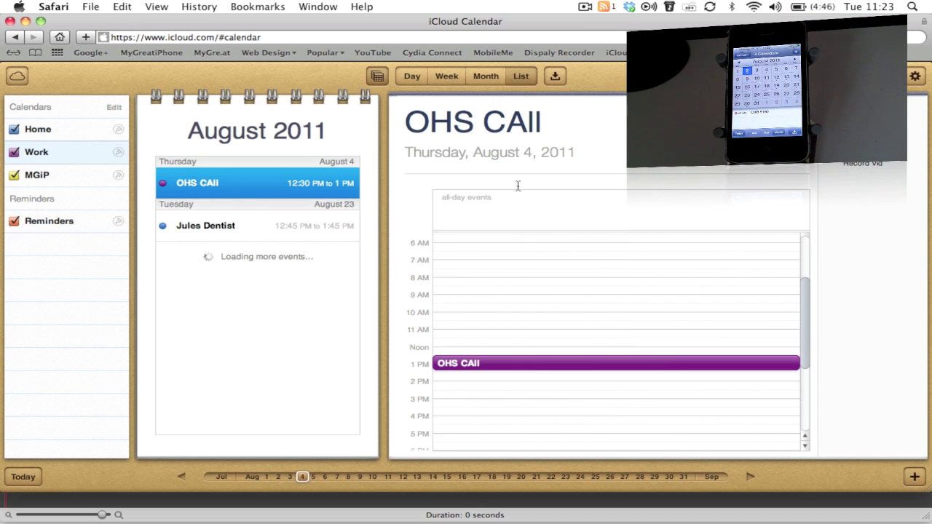
click(492, 80)
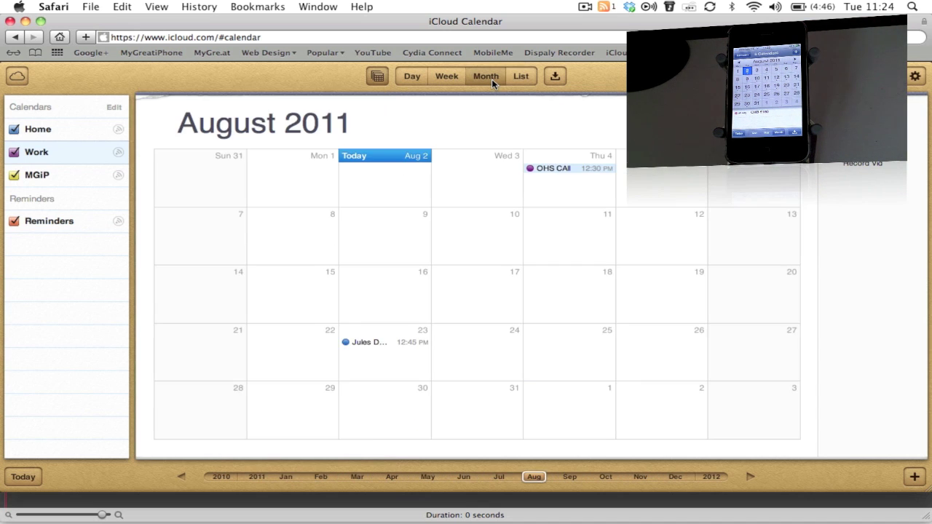
click(447, 76)
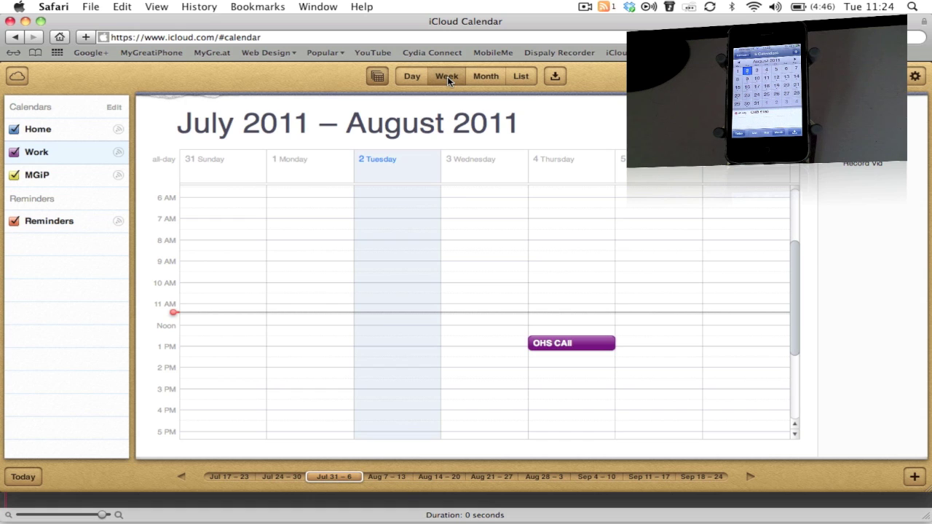
click(404, 79)
Step: Toggle the calendar list, check notifications, then show the week of Jul 31 – Aug 6
click(375, 78)
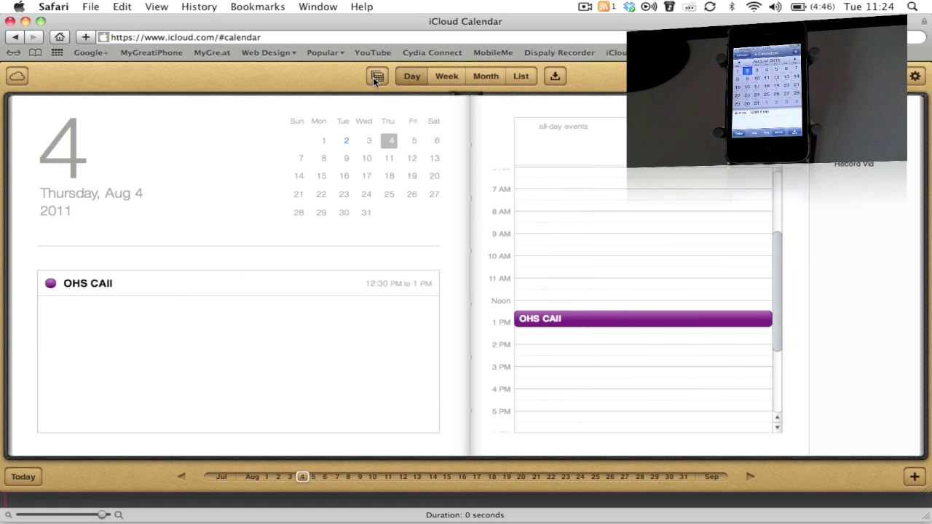
click(377, 78)
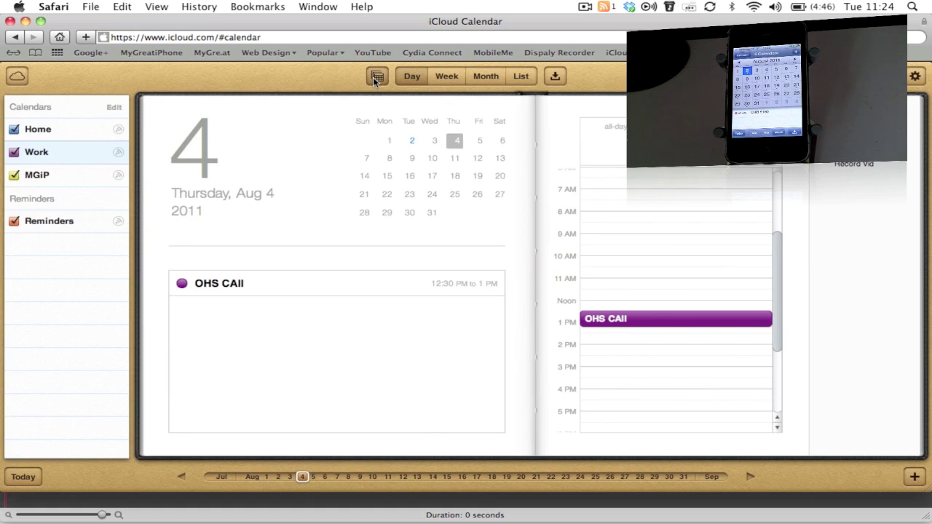
click(376, 77)
click(554, 78)
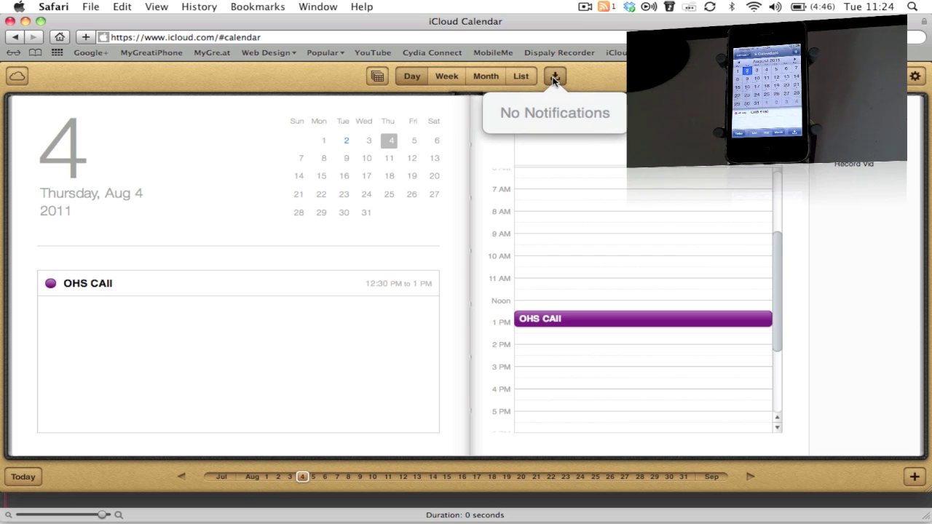
click(555, 78)
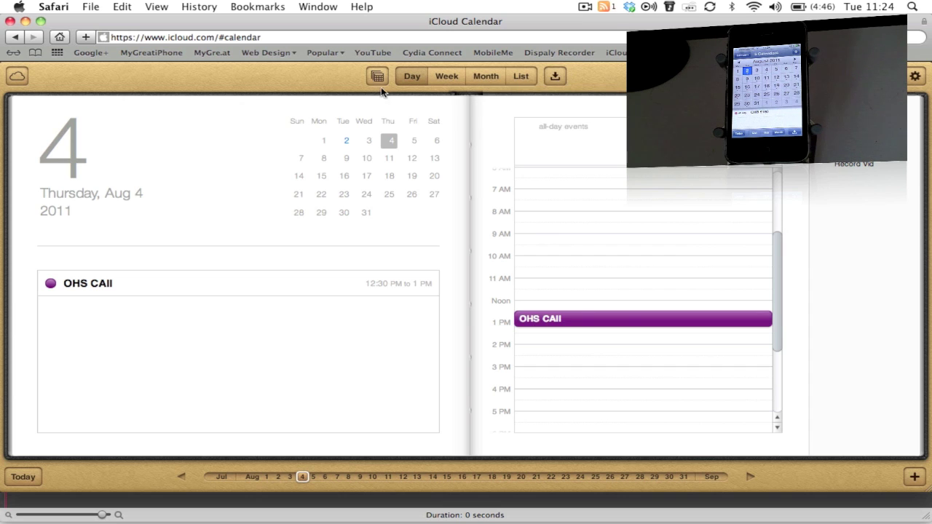
click(376, 78)
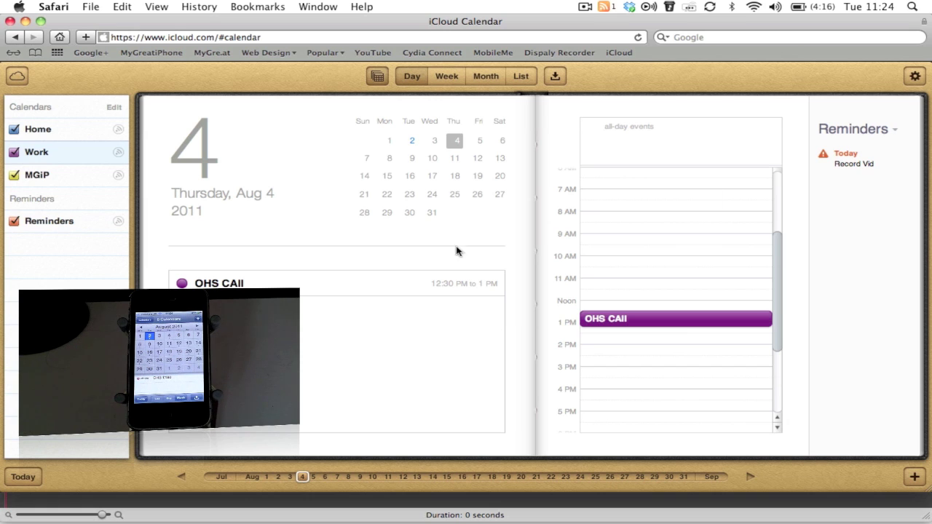
click(445, 78)
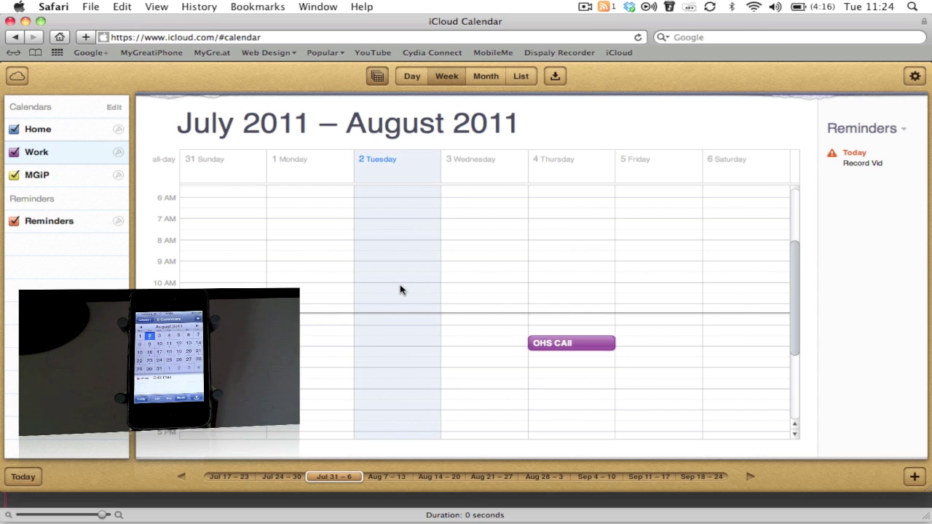
Step: Add 'hello world' on Tuesday August 2, 1:30–2:30 PM, filed under the MGiP calendar
double_click(378, 361)
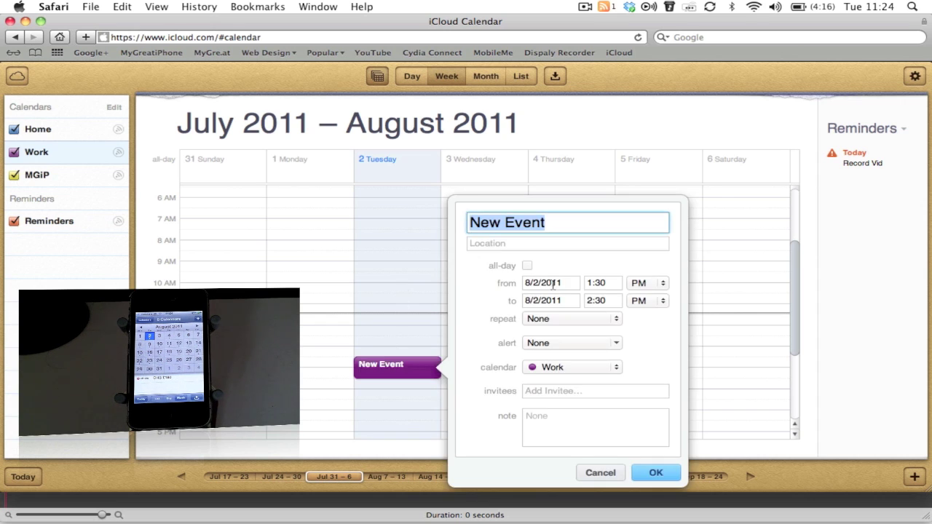
click(616, 368)
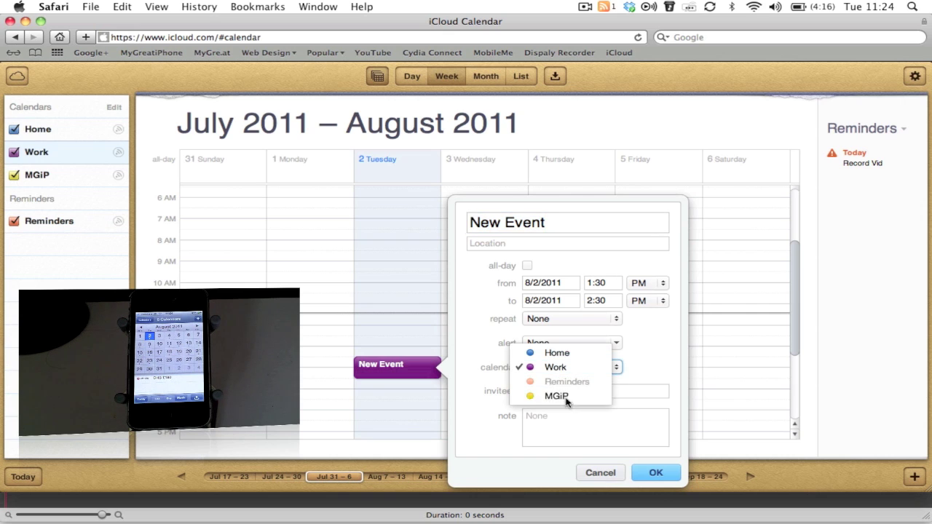
click(565, 397)
drag(554, 225, 469, 228)
text(hel)
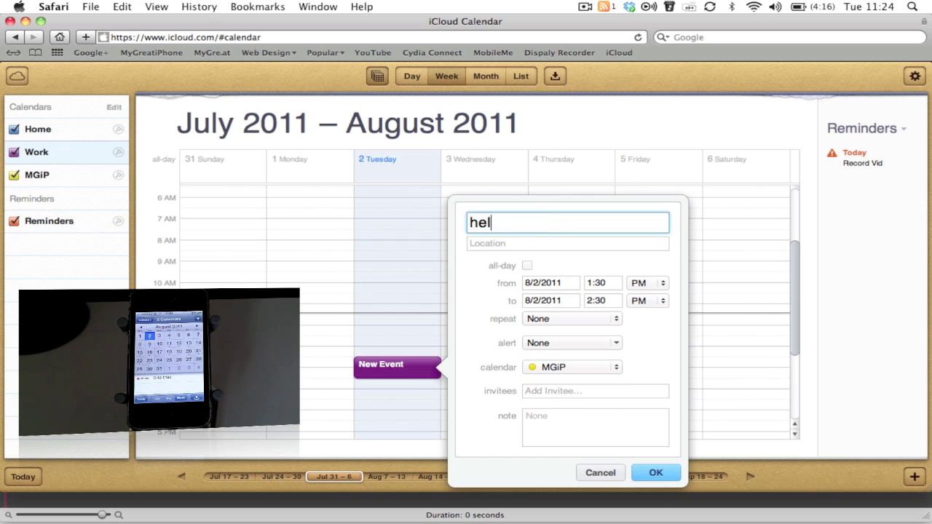
text(lo world)
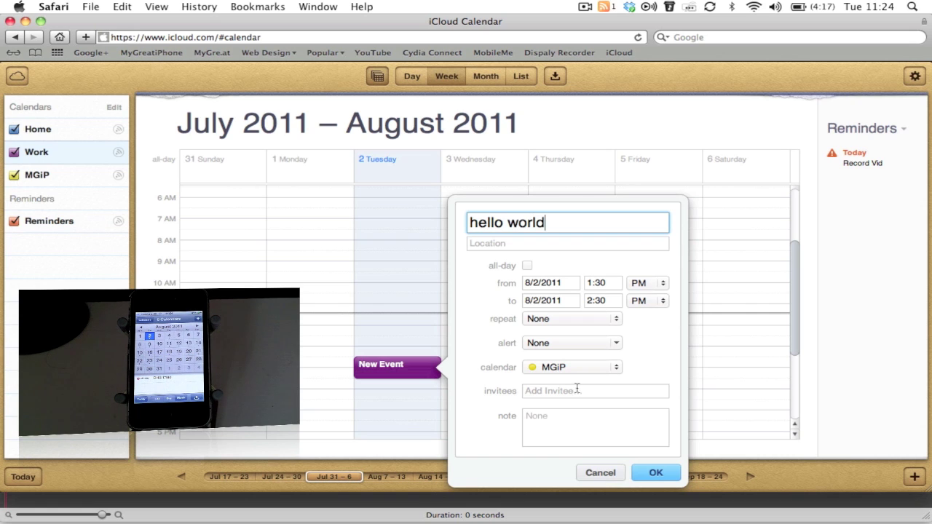
click(656, 473)
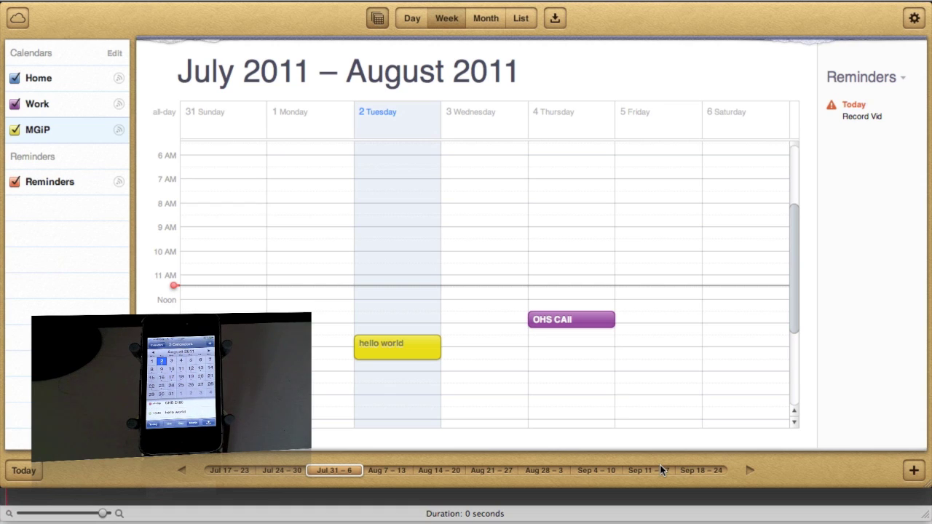
Step: Open Contacts, then start a new contact and edit the Vodafone contact, cancelling both
click(16, 24)
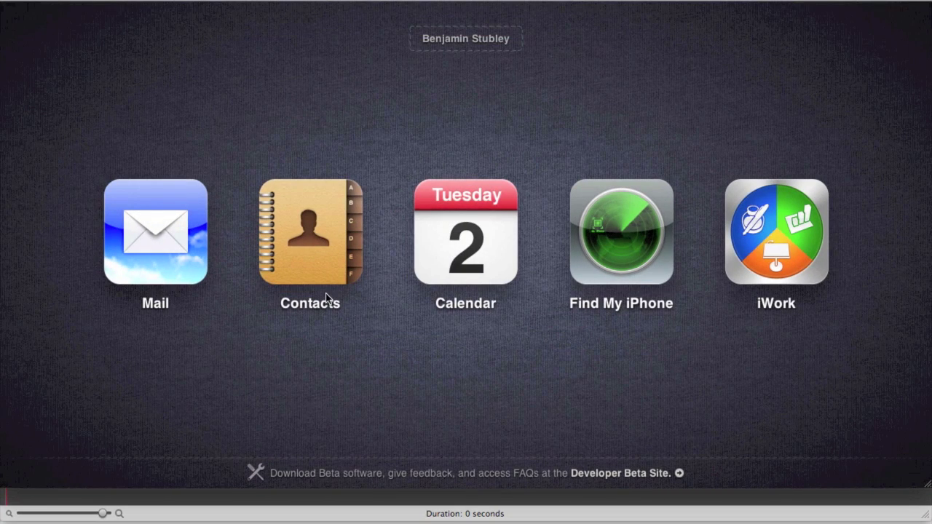
click(303, 213)
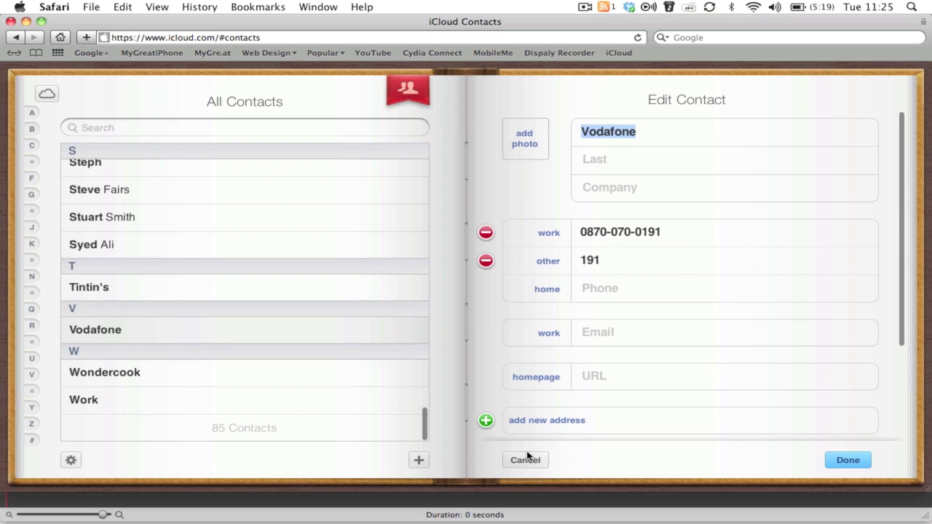
click(419, 460)
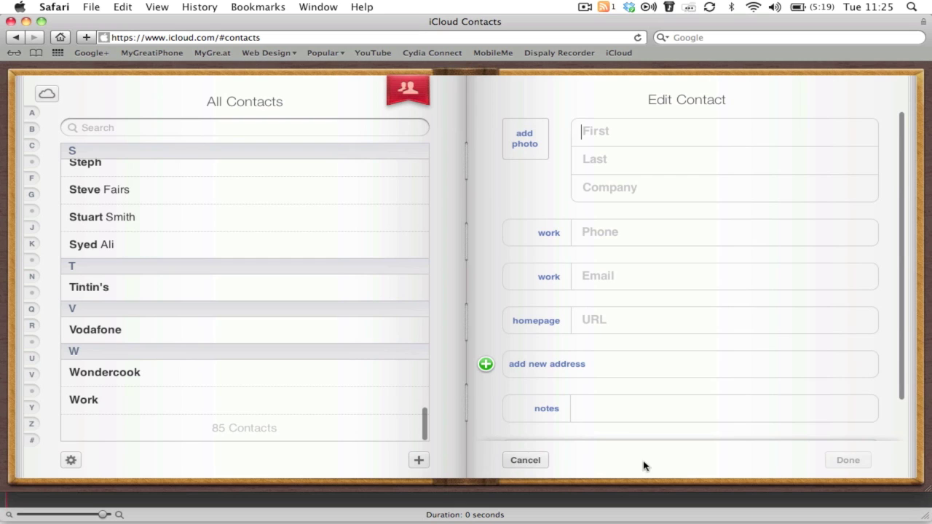
click(524, 459)
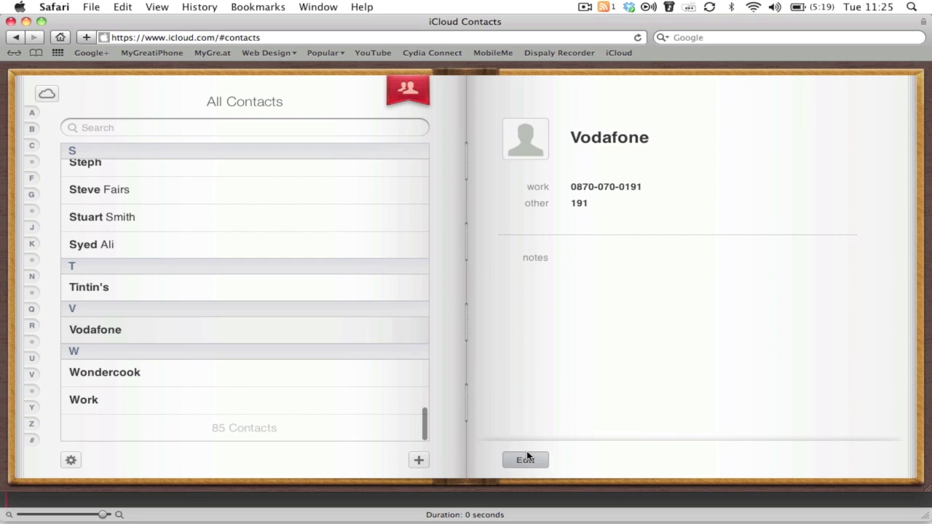
click(526, 459)
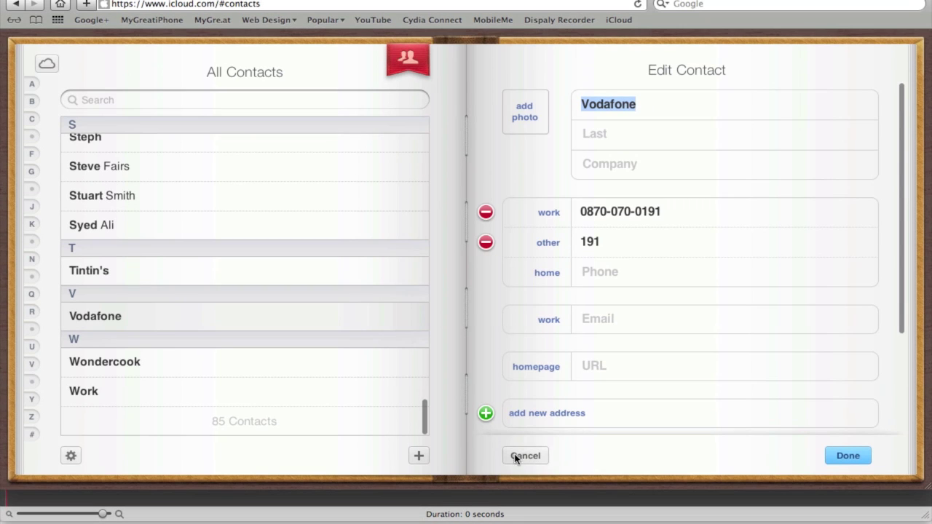
click(853, 457)
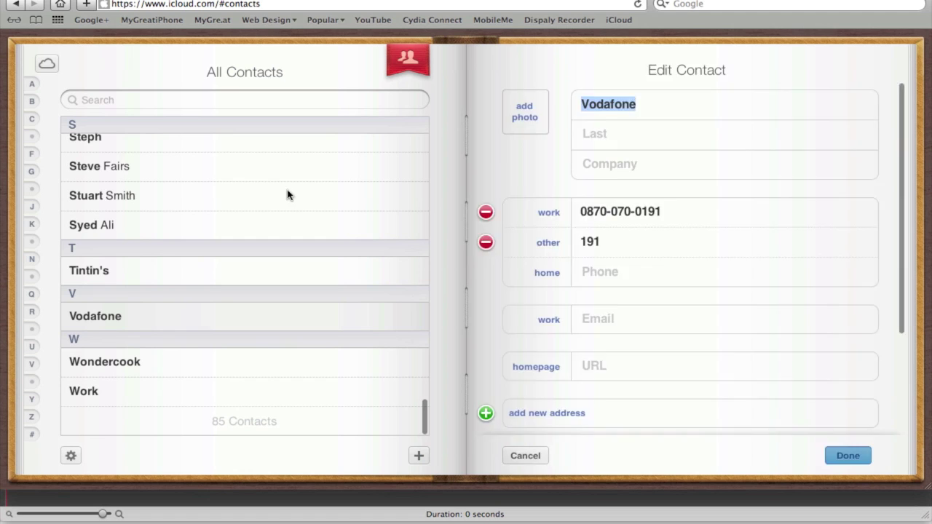
Step: From the options list, discard a new contact and close Preferences unchanged, then return home
click(71, 455)
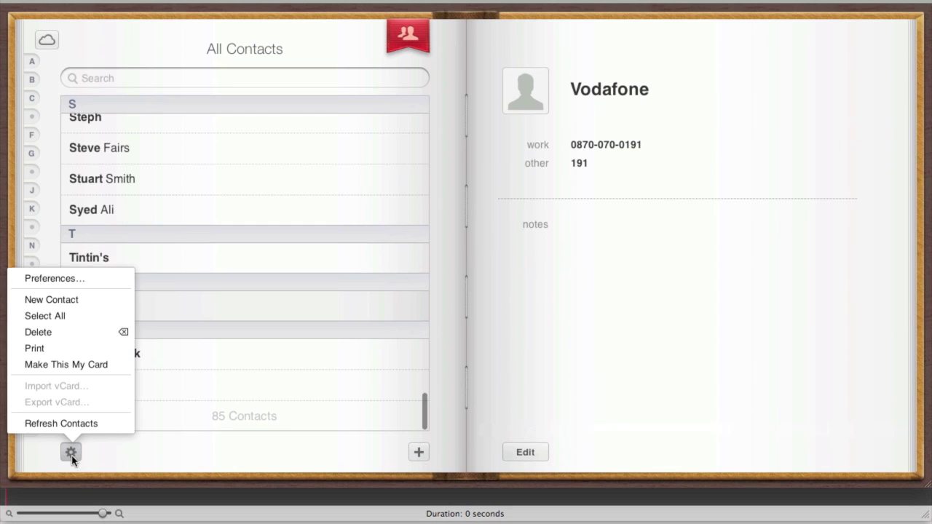
click(73, 301)
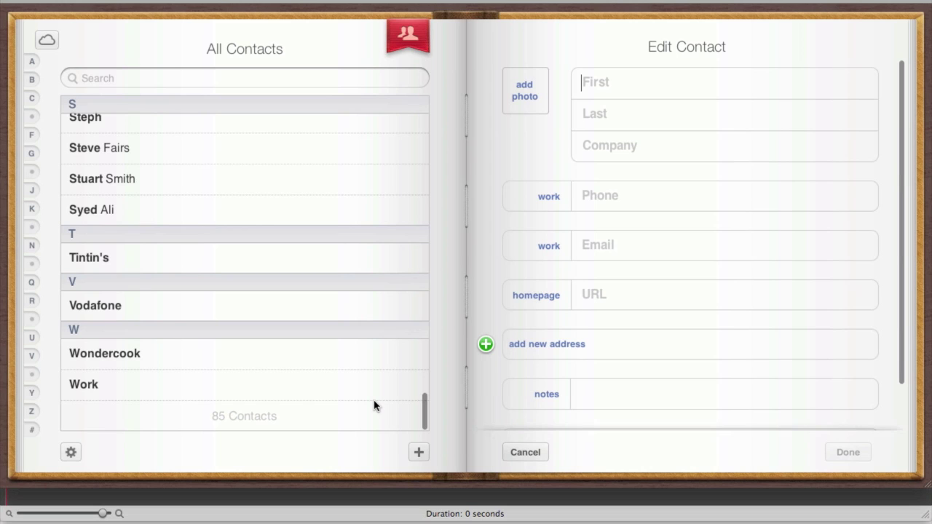
click(534, 452)
click(71, 452)
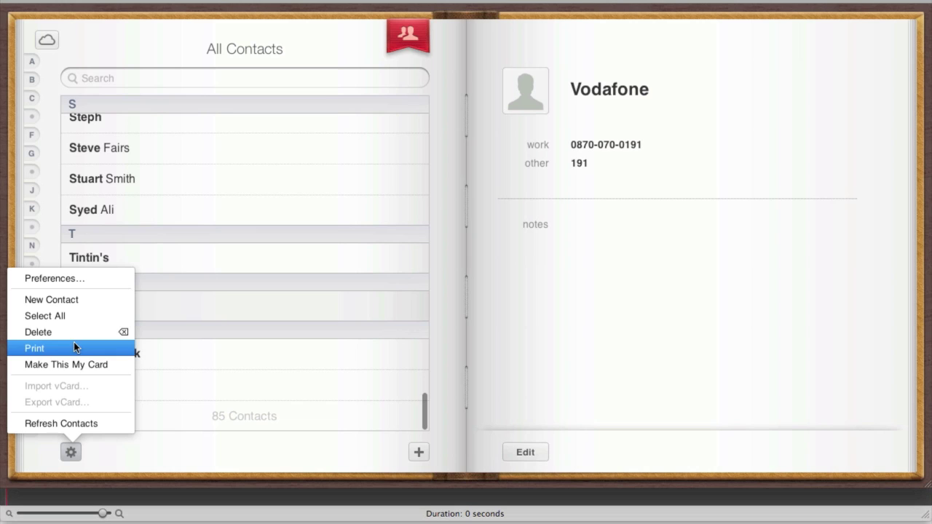
click(59, 277)
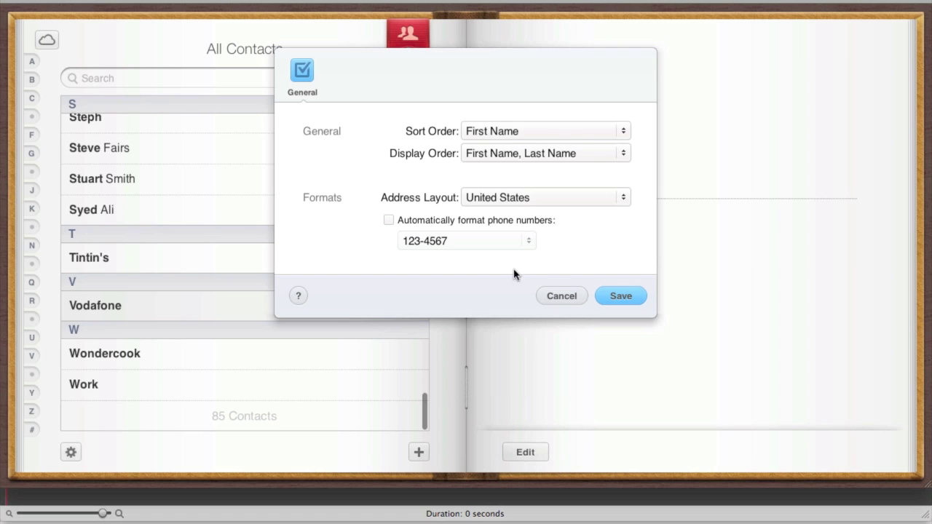
click(574, 296)
click(48, 45)
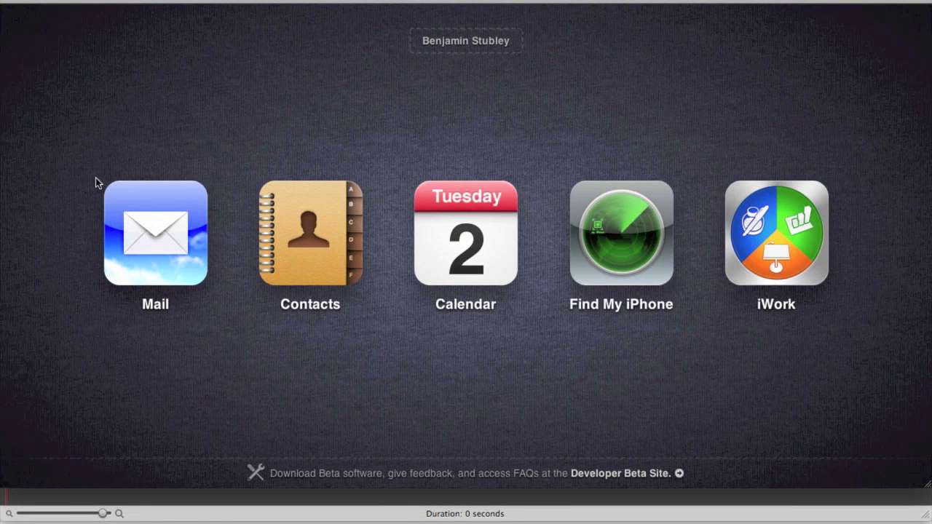
click(158, 235)
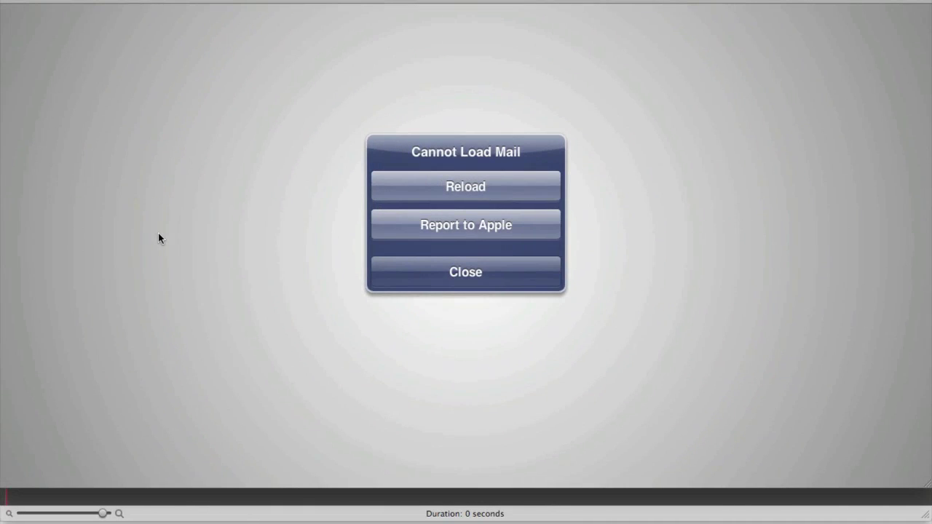
click(450, 283)
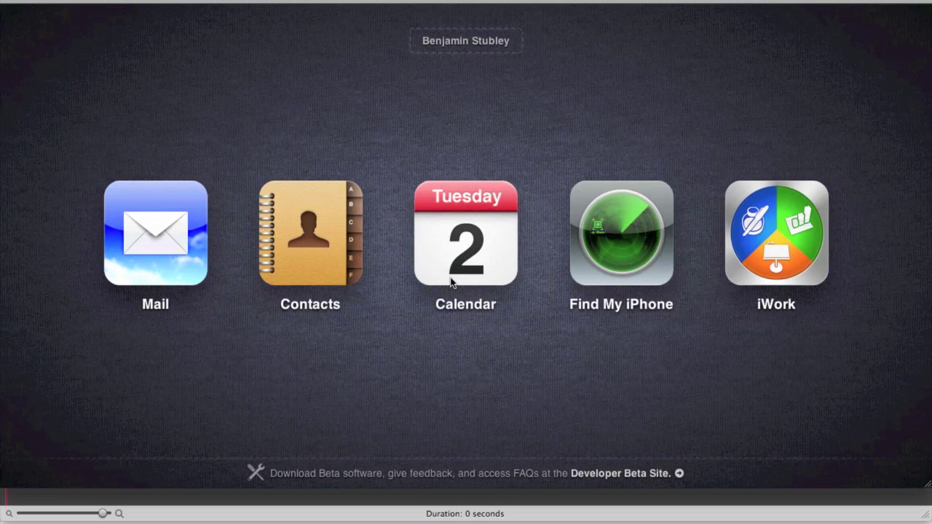